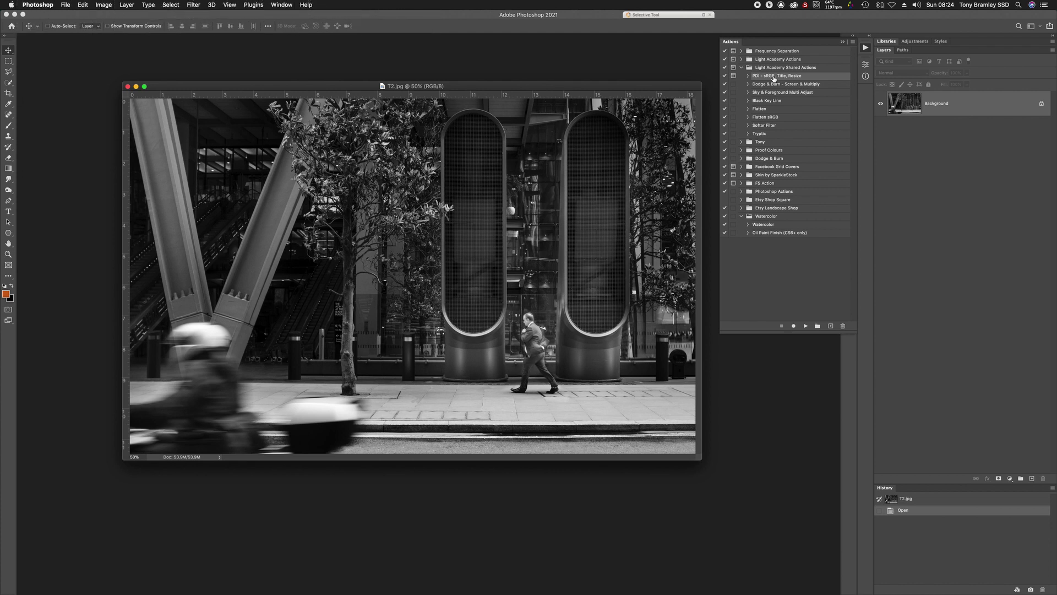
- Load Light_Academy_Shared_Actions.atn from Downloads into the Actions panel
left_click(283, 6)
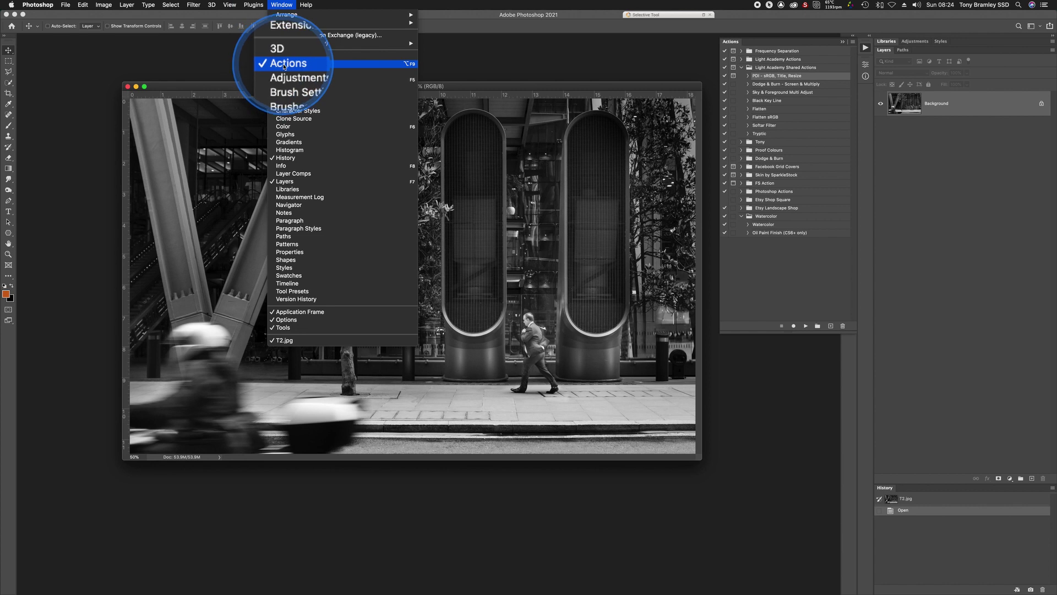
left_click(688, 67)
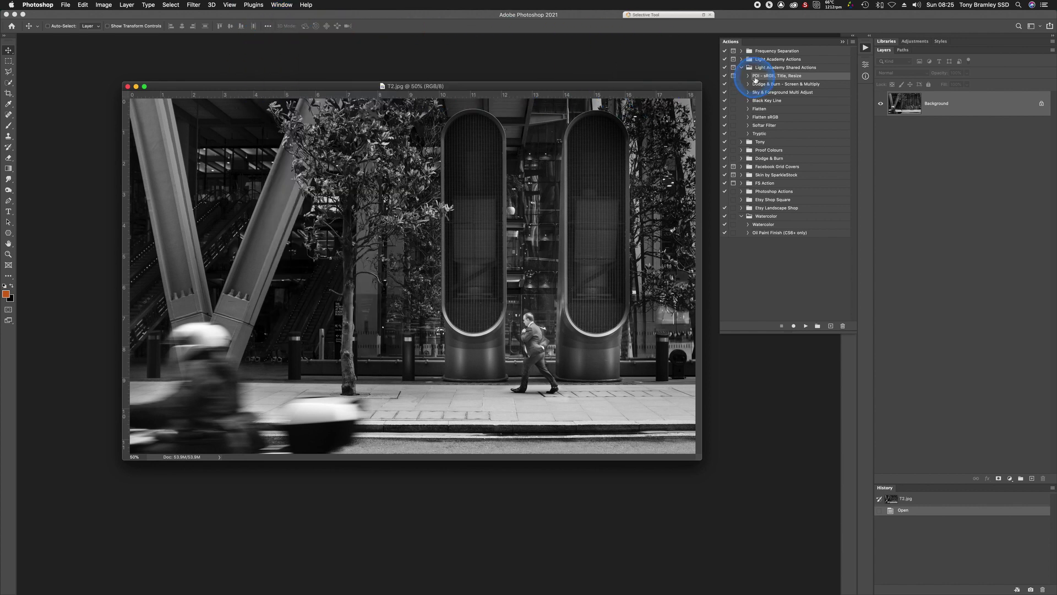
left_click(853, 43)
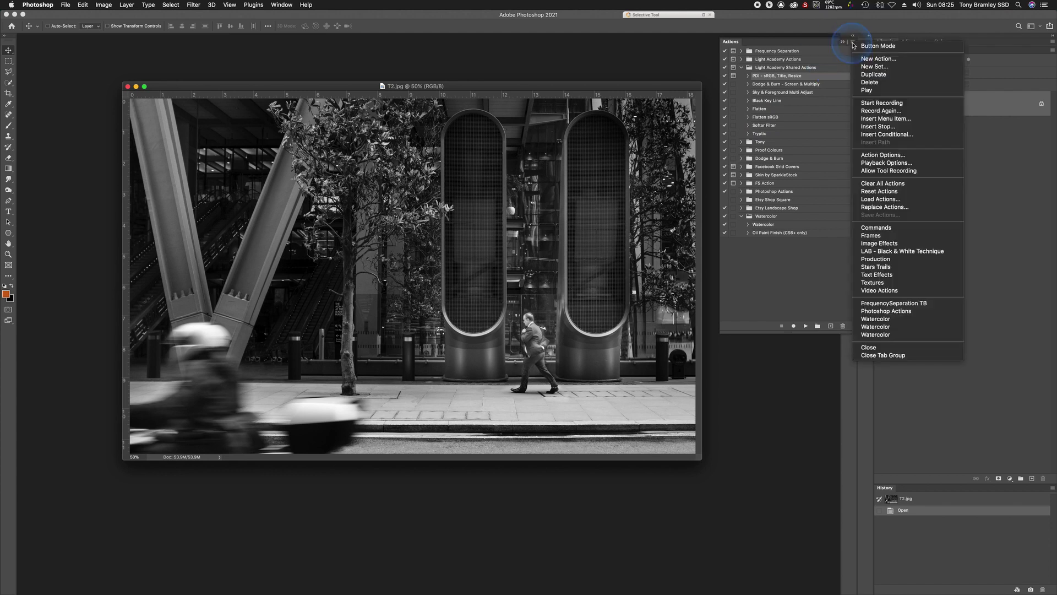
left_click(883, 200)
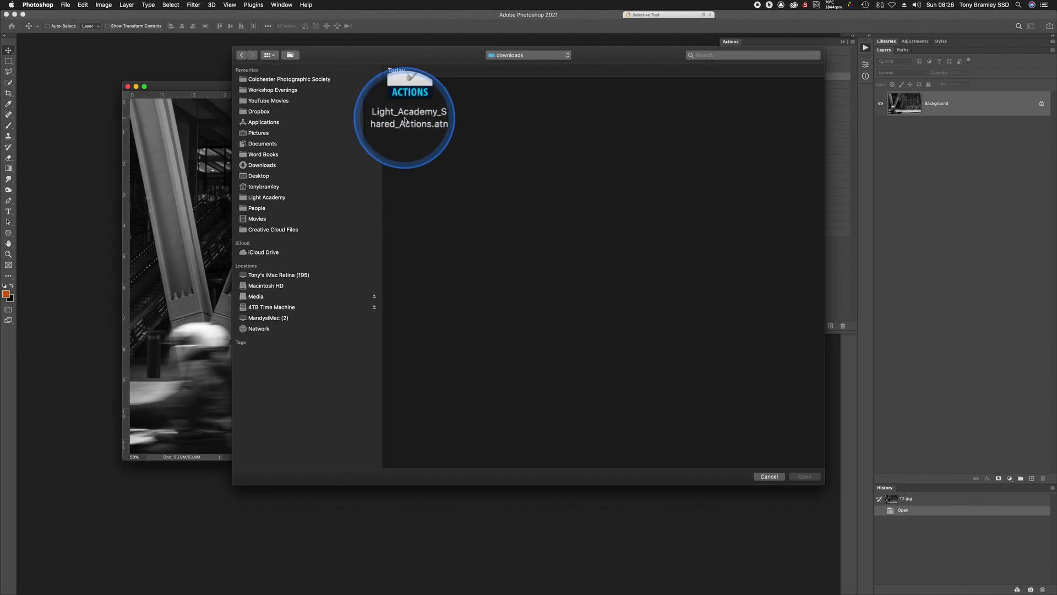
left_click(407, 95)
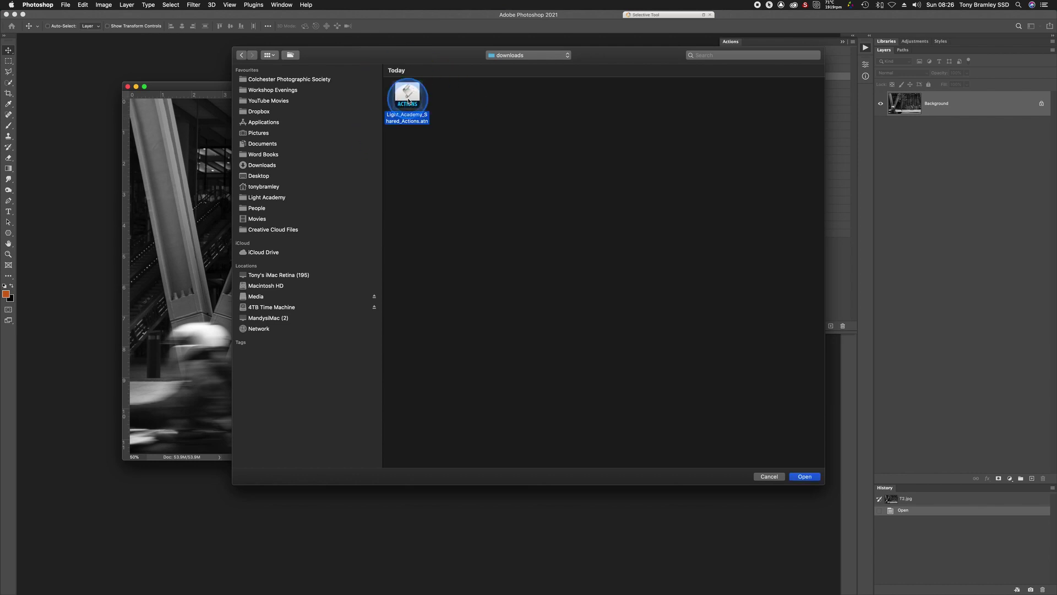
left_click(805, 476)
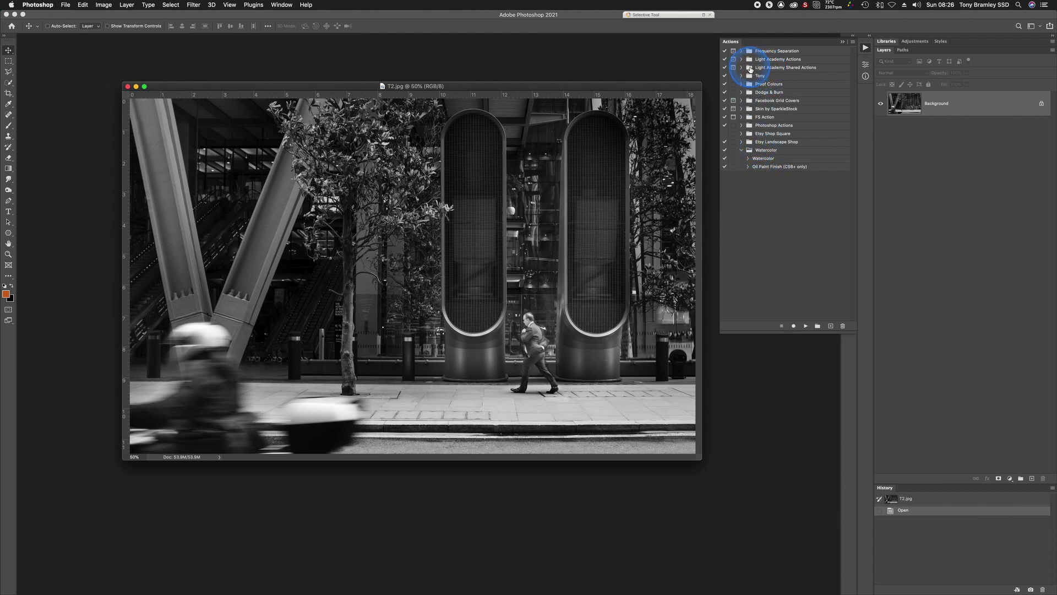
- Expand the Light Academy Shared Actions set to list PDI - sRGB, Title, Resize, and nudge the photo window up
left_click(749, 69)
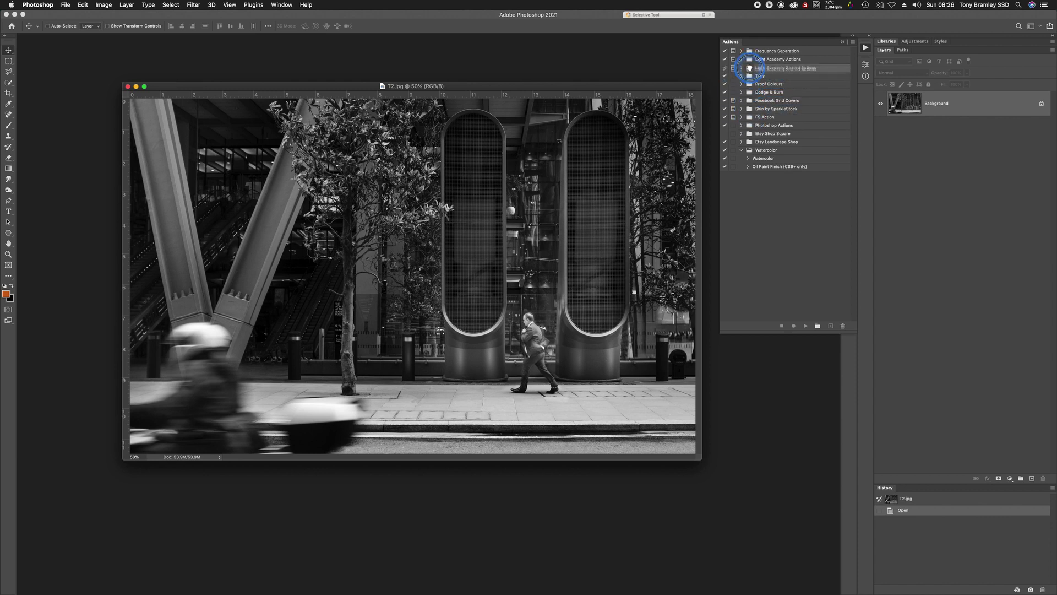
left_click(741, 67)
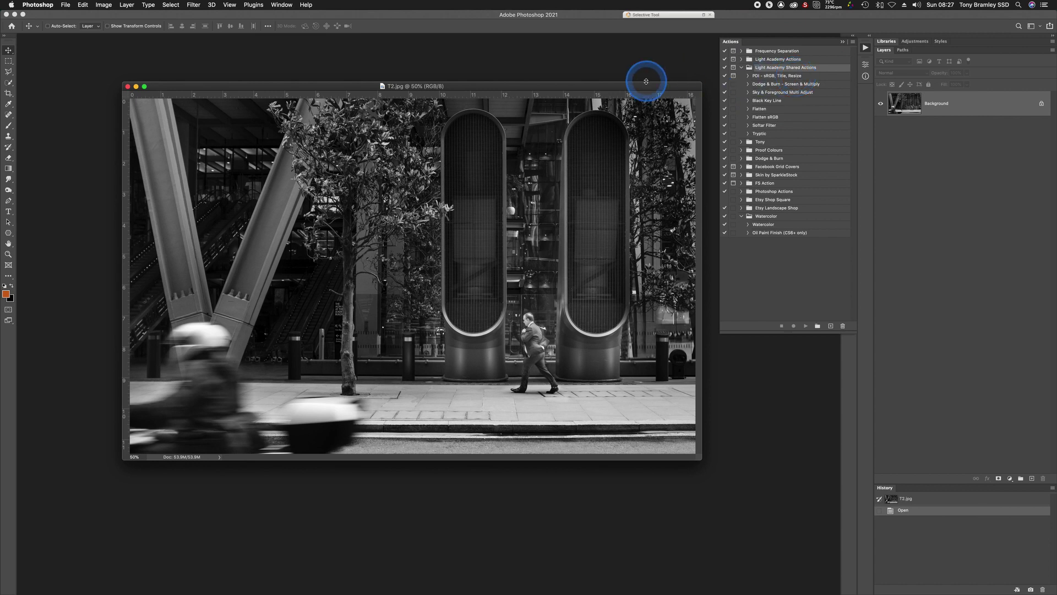
left_click_drag(639, 86, 642, 72)
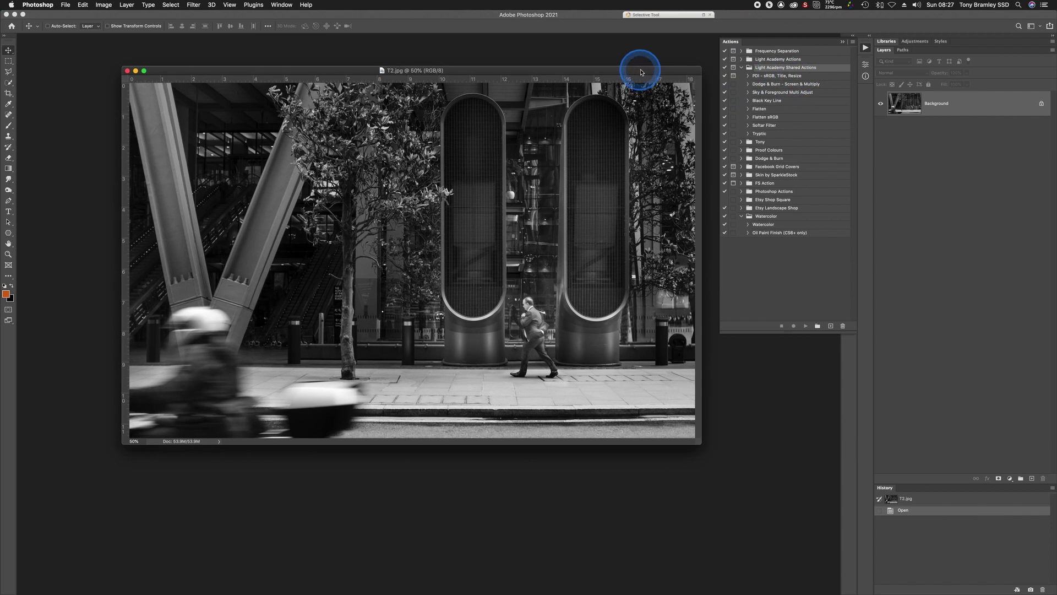
- Play PDI - sRGB, Title, Resize on T2.jpg and read its note about punctuation in titles
left_click(761, 77)
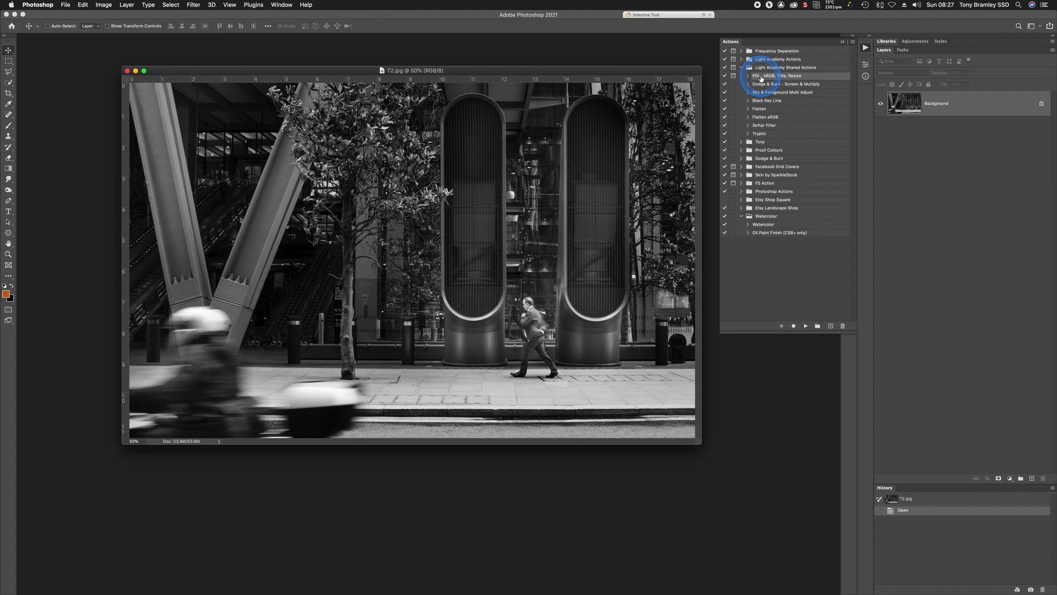
left_click(808, 327)
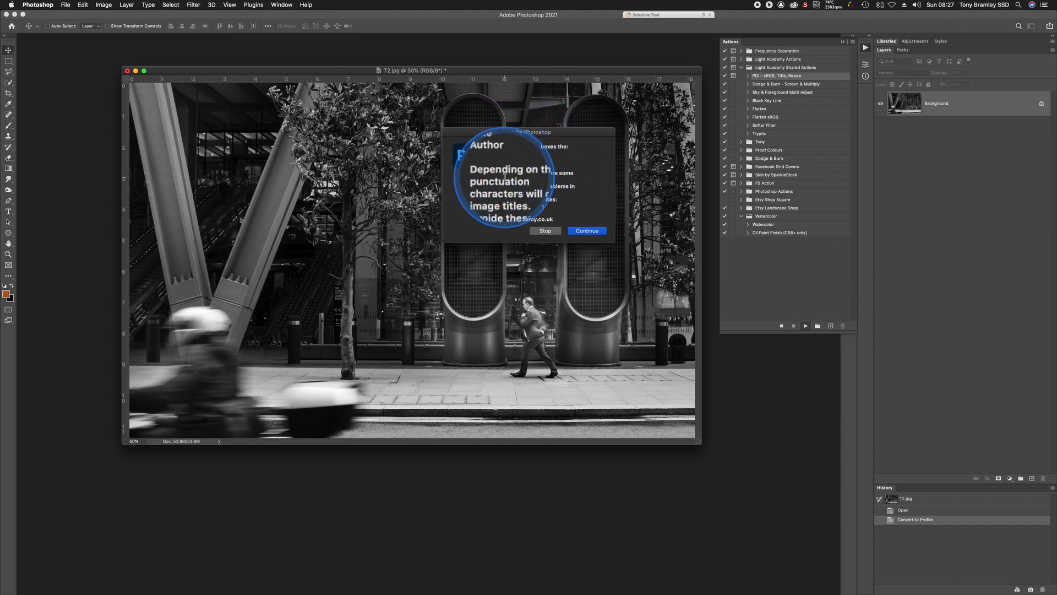
left_click_drag(486, 173, 567, 204)
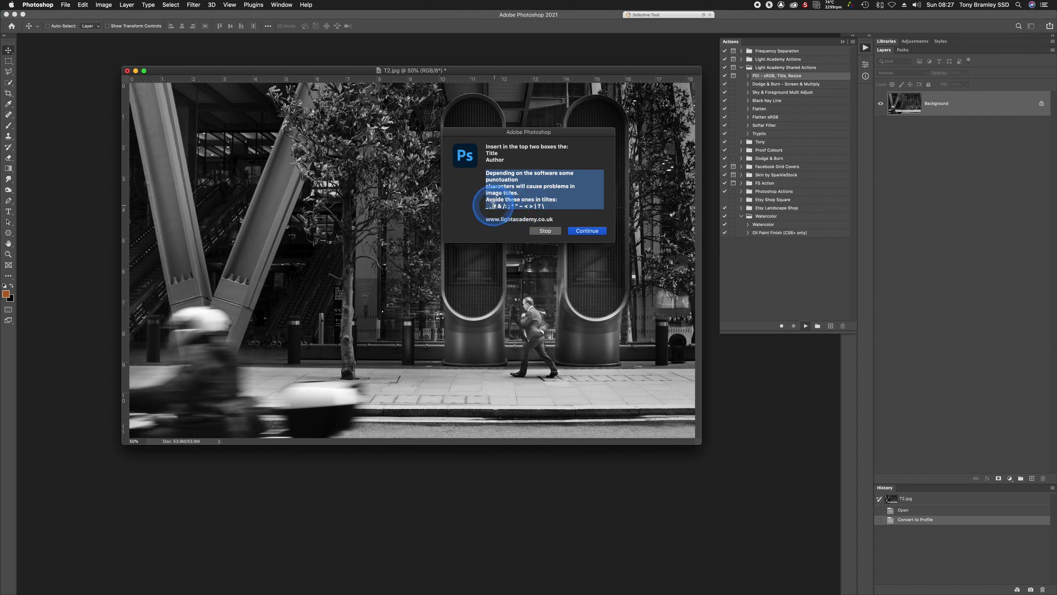
- In File Info, title T2.jpg 'The Hurried Man', enter the author's name, and confirm
left_click(583, 232)
left_click(524, 177)
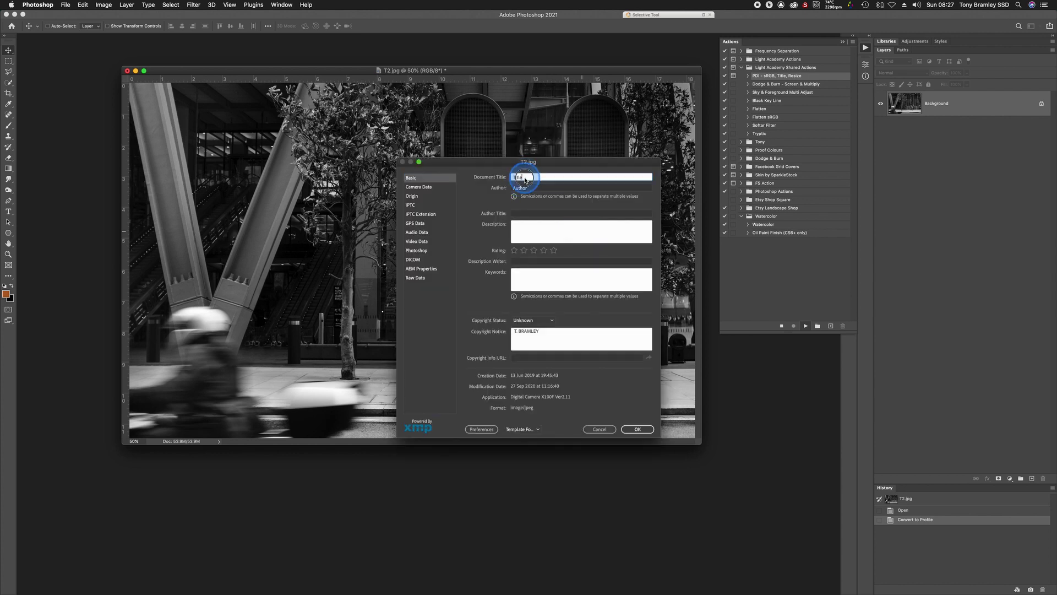
type("T")
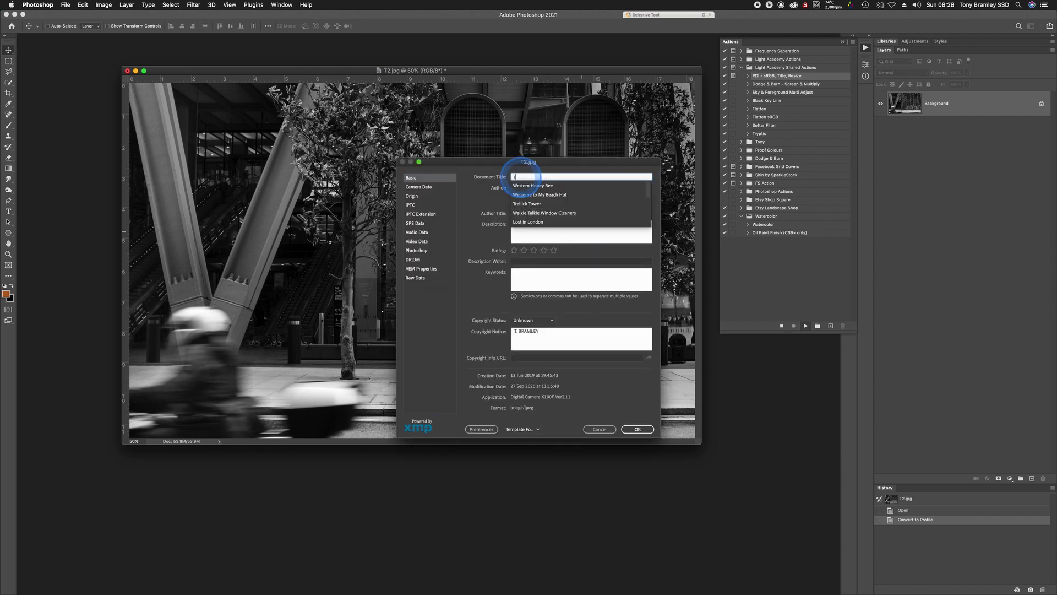
type("he Hur")
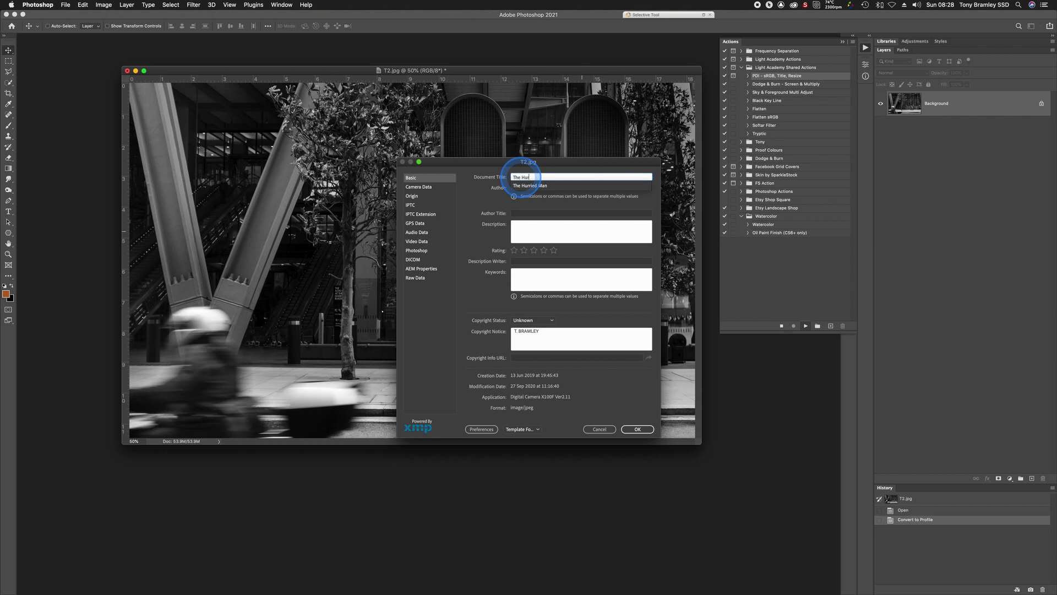
type("ried")
left_click(519, 187)
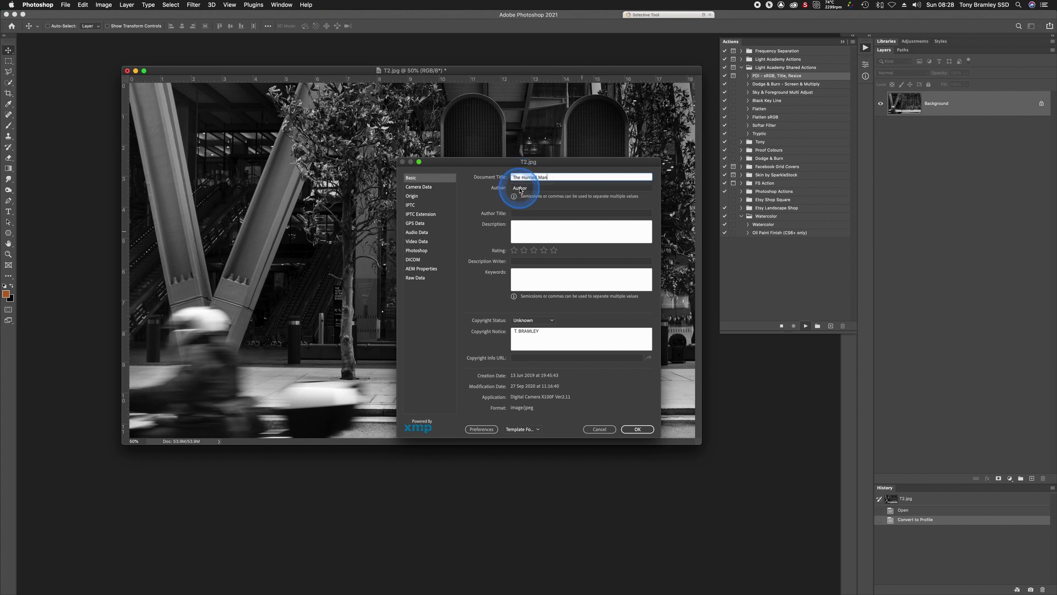
double_click(520, 189)
type("T")
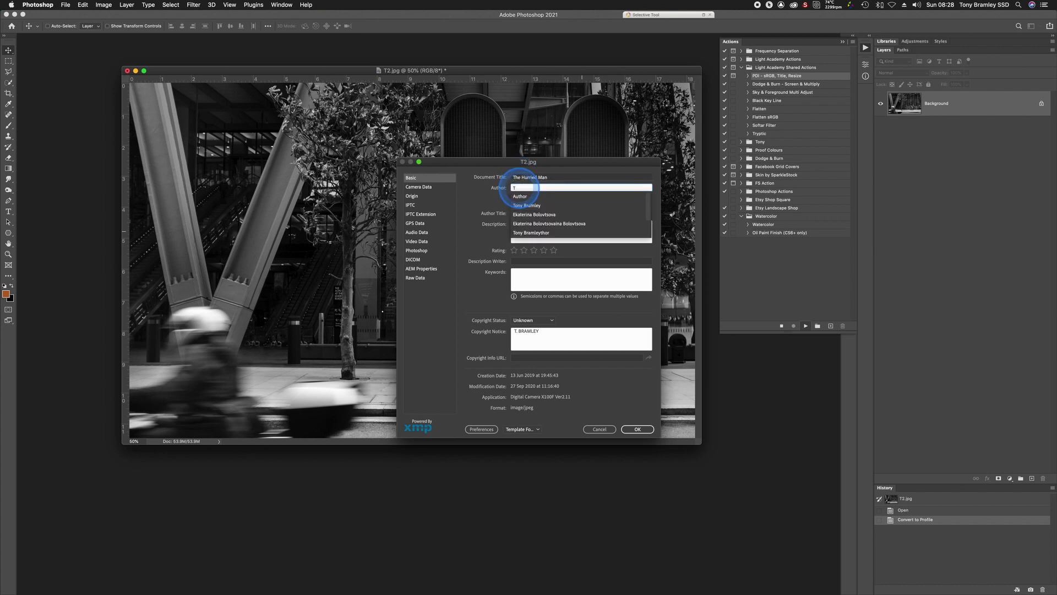
type("ony Bram")
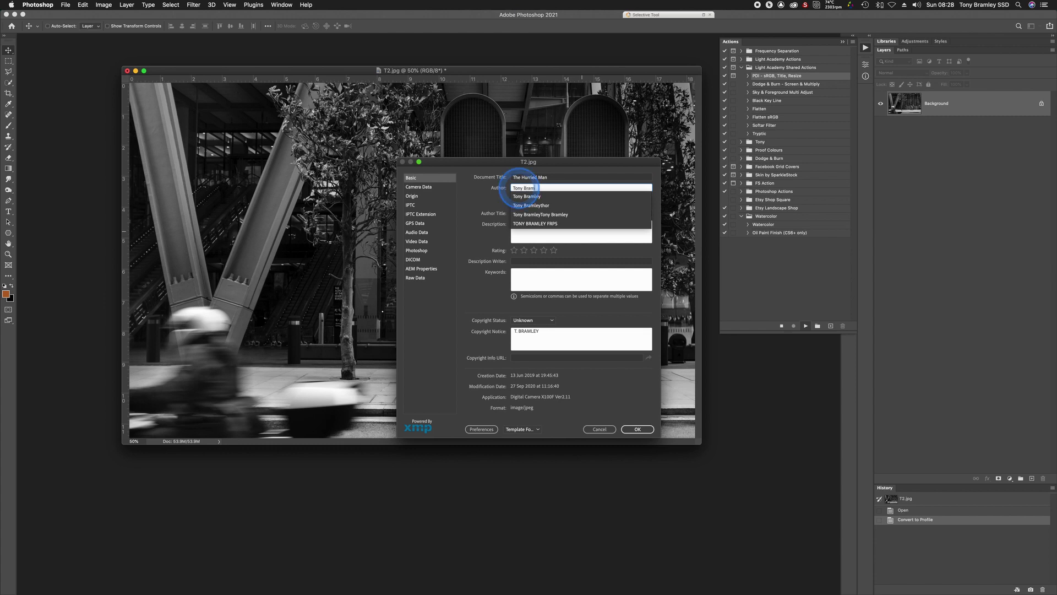
type("ley")
left_click(526, 196)
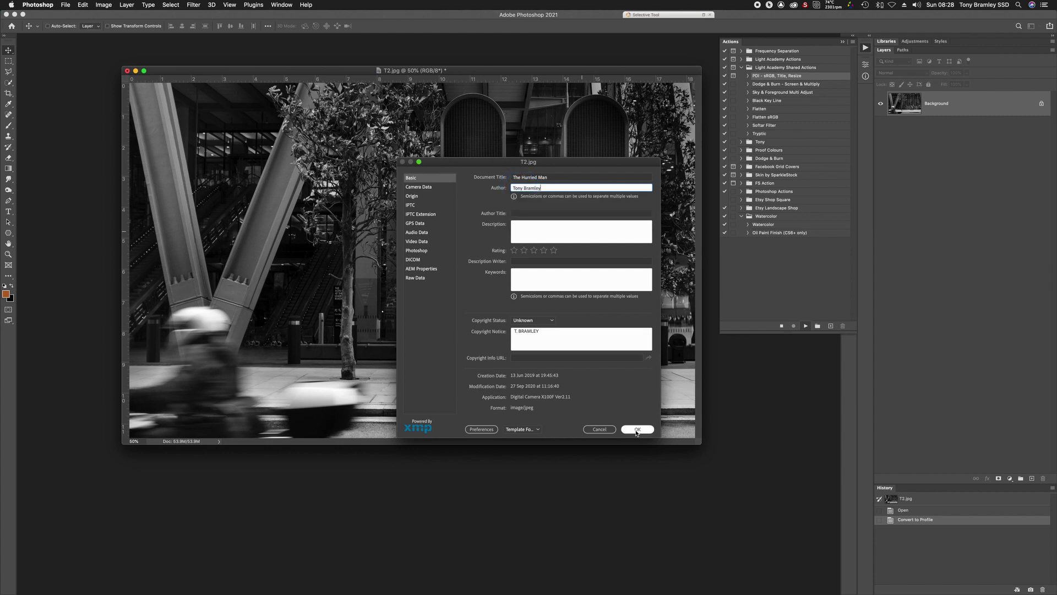
left_click(637, 430)
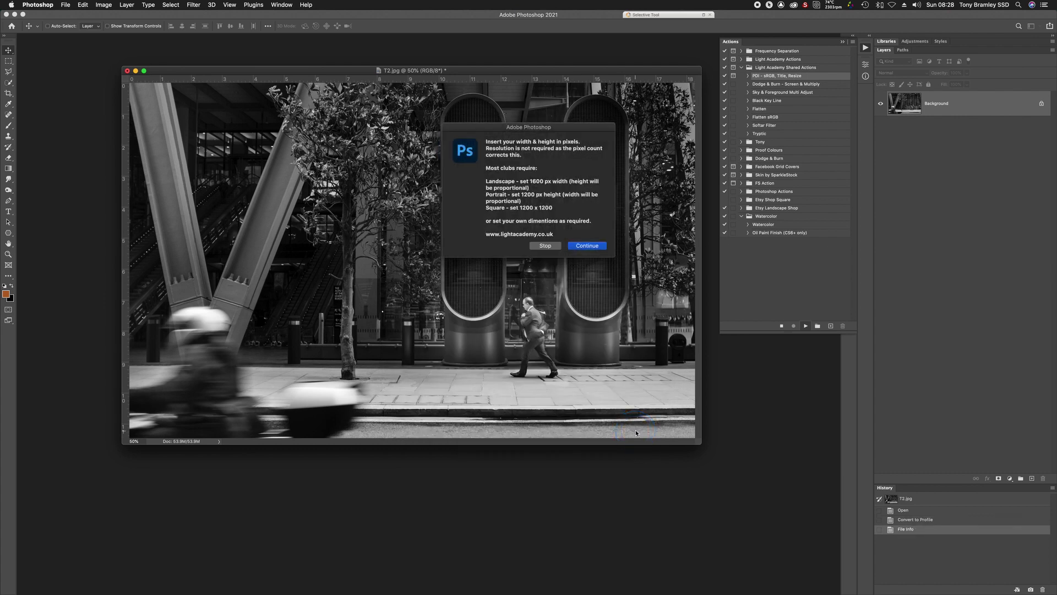
- Review the action's Landscape, Portrait and Square size requirements and the note on choosing your own dimensions
left_click_drag(552, 127, 547, 125)
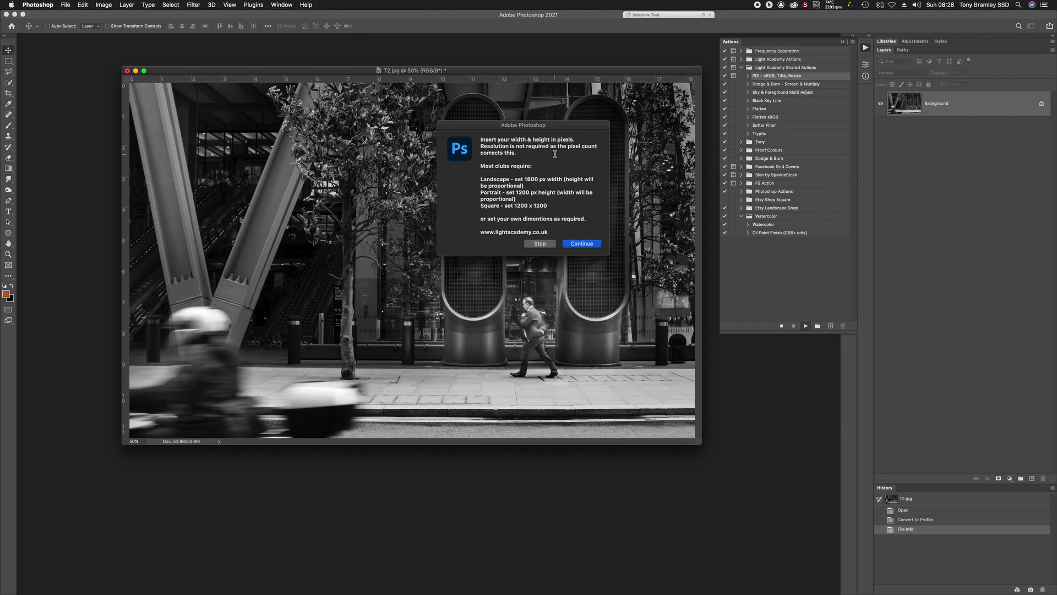
left_click_drag(480, 179, 560, 206)
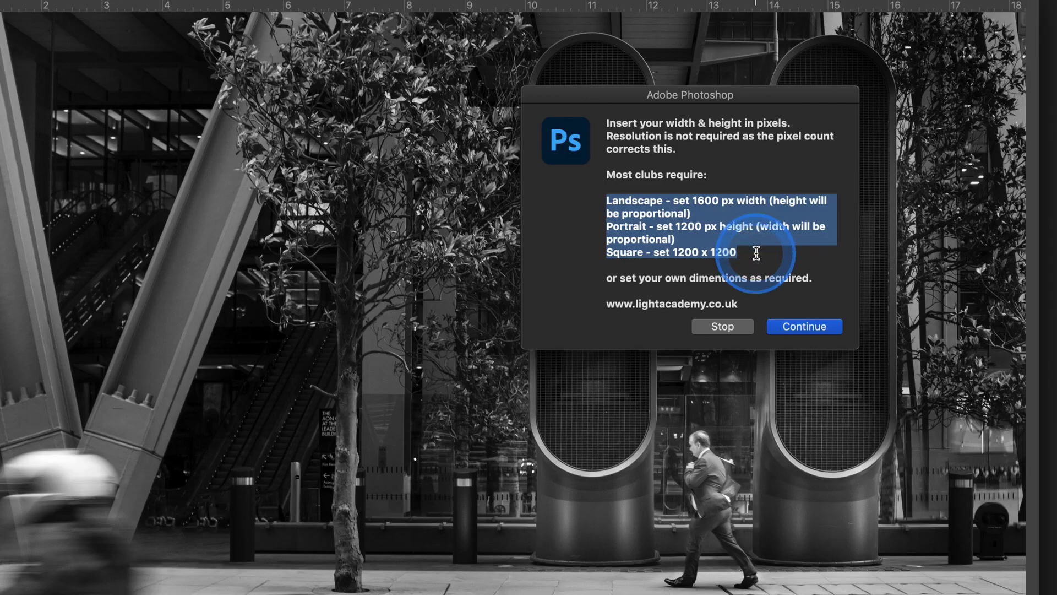
left_click_drag(649, 208, 710, 215)
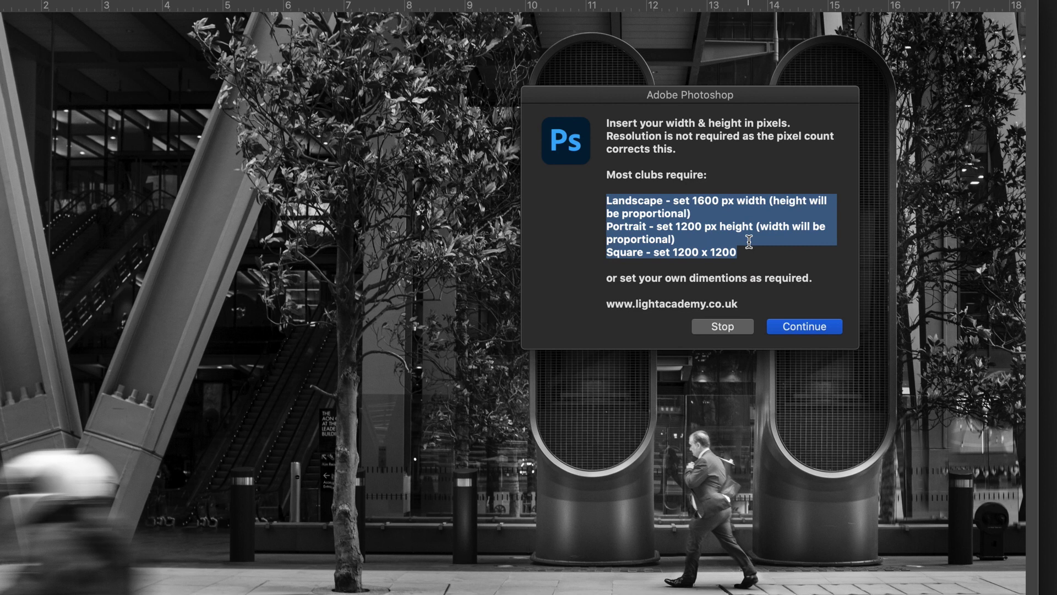
left_click_drag(748, 241, 746, 250)
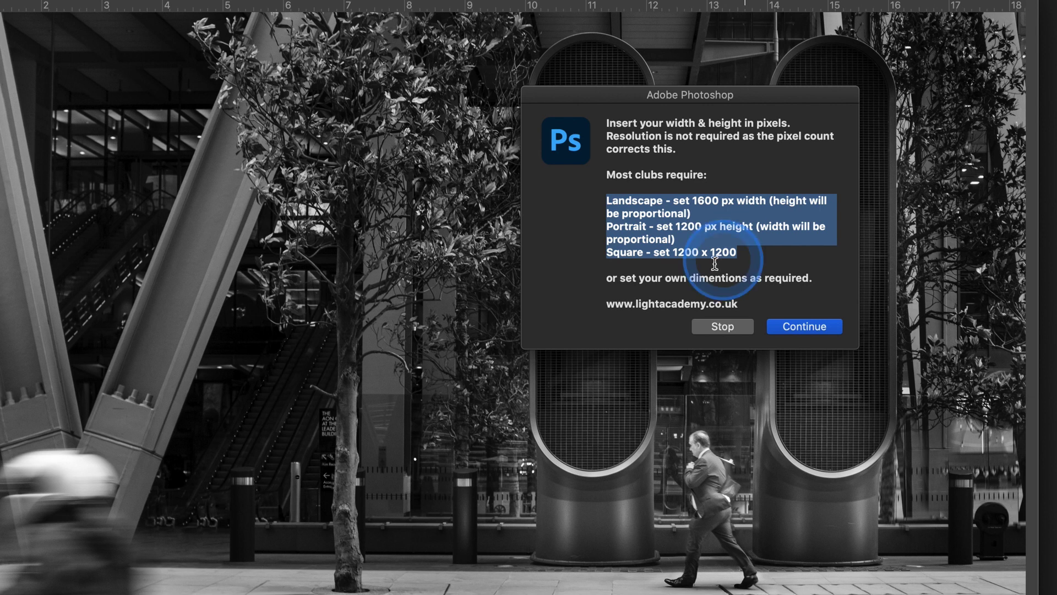
left_click_drag(600, 275, 856, 290)
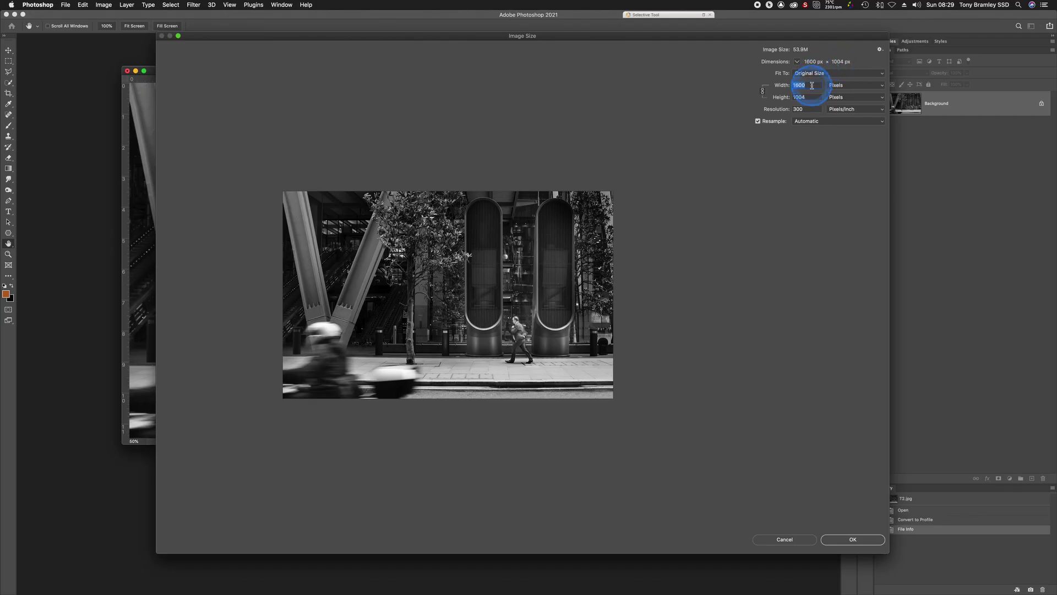
- Resize T2.jpg to 1600 px wide (1004 px high) at 300 ppi in Image Size
double_click(812, 85)
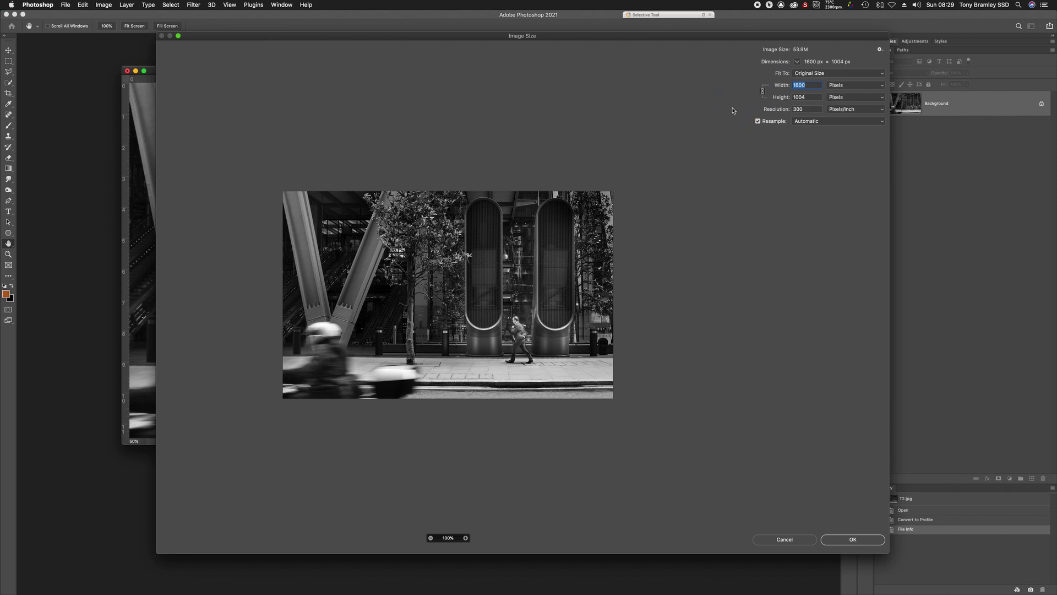
double_click(801, 98)
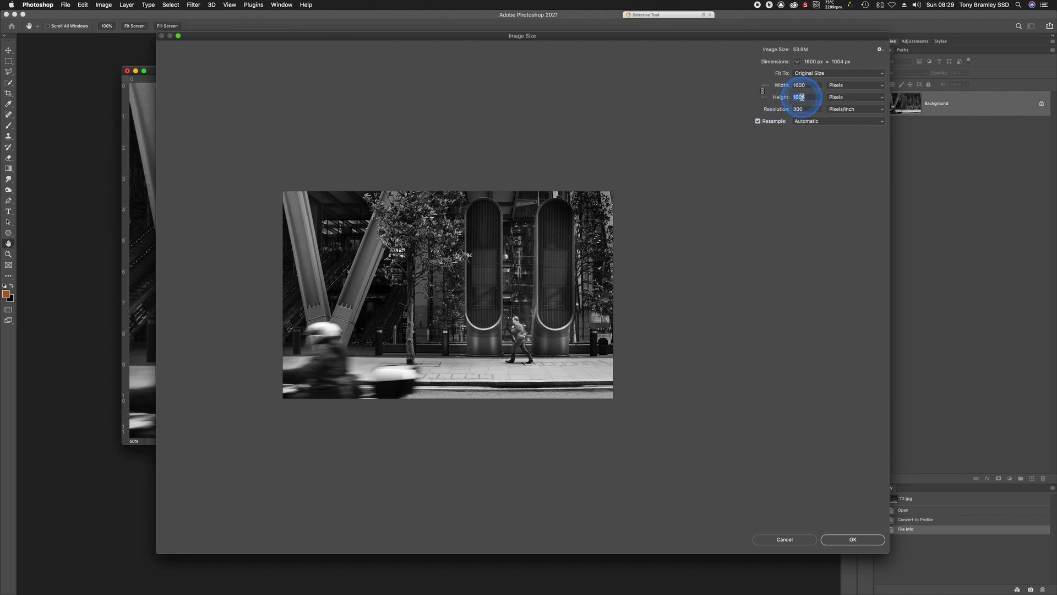
type("12")
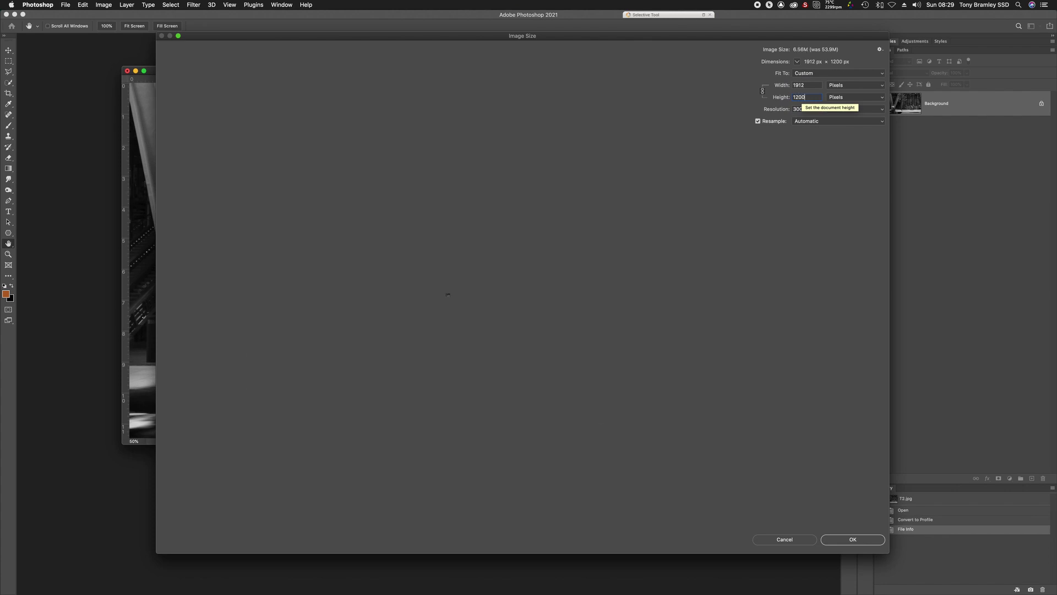
left_click(807, 86)
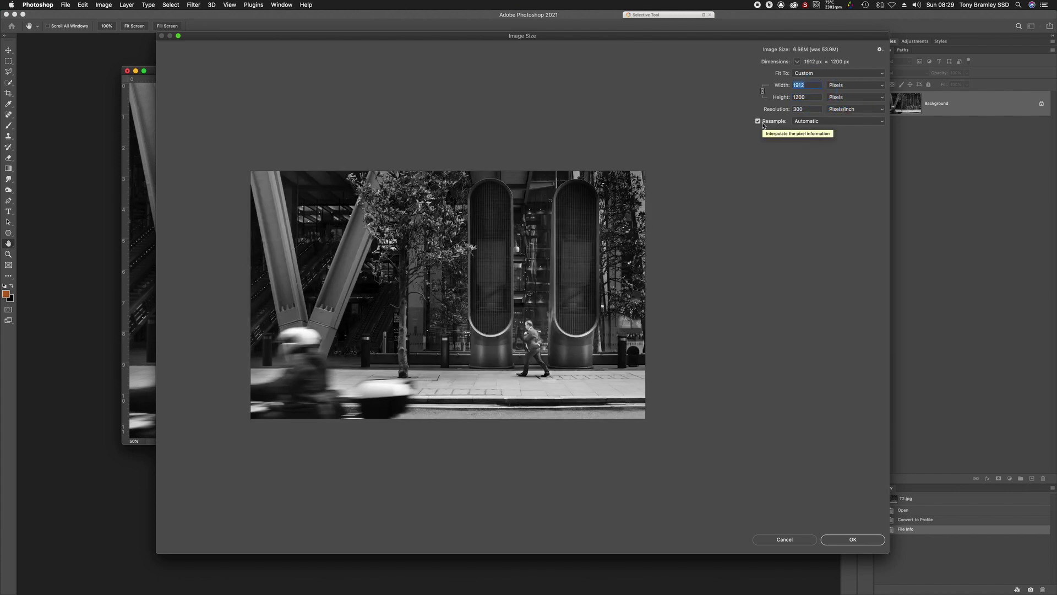
left_click(798, 85)
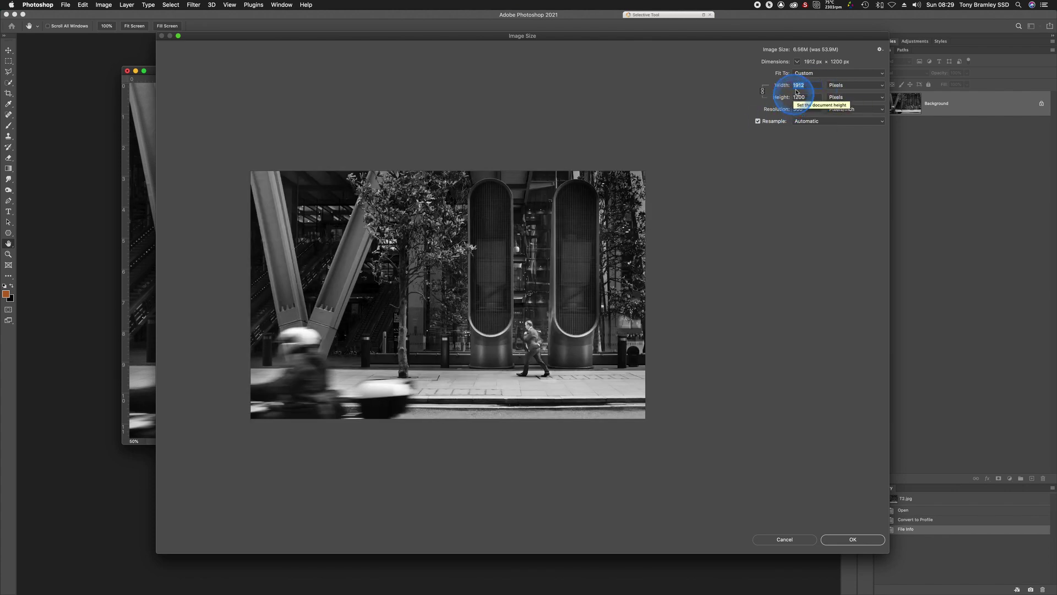
type("1600")
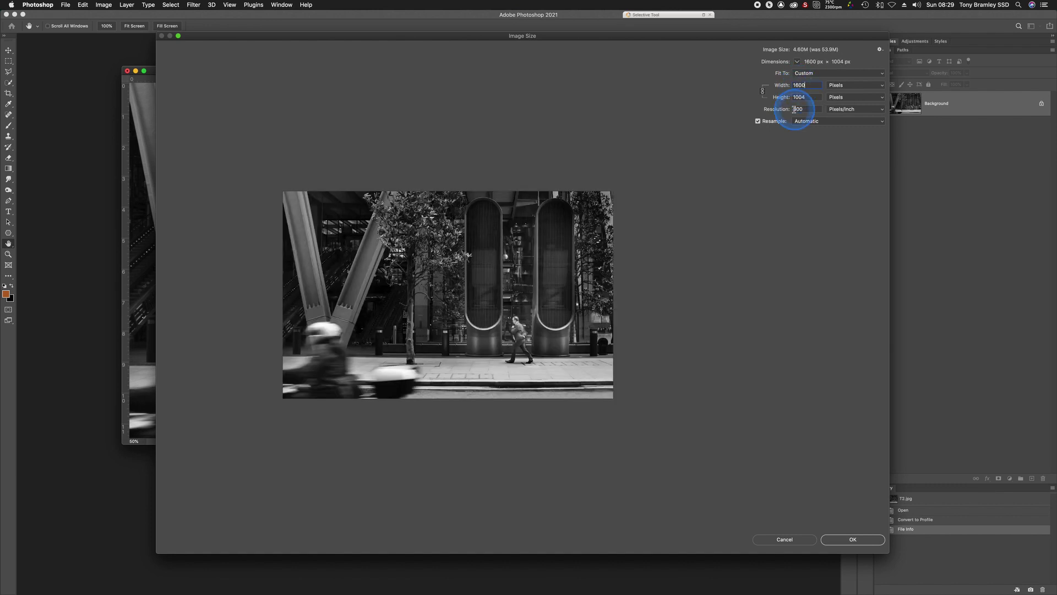
left_click(805, 109)
left_click_drag(805, 109, 780, 111)
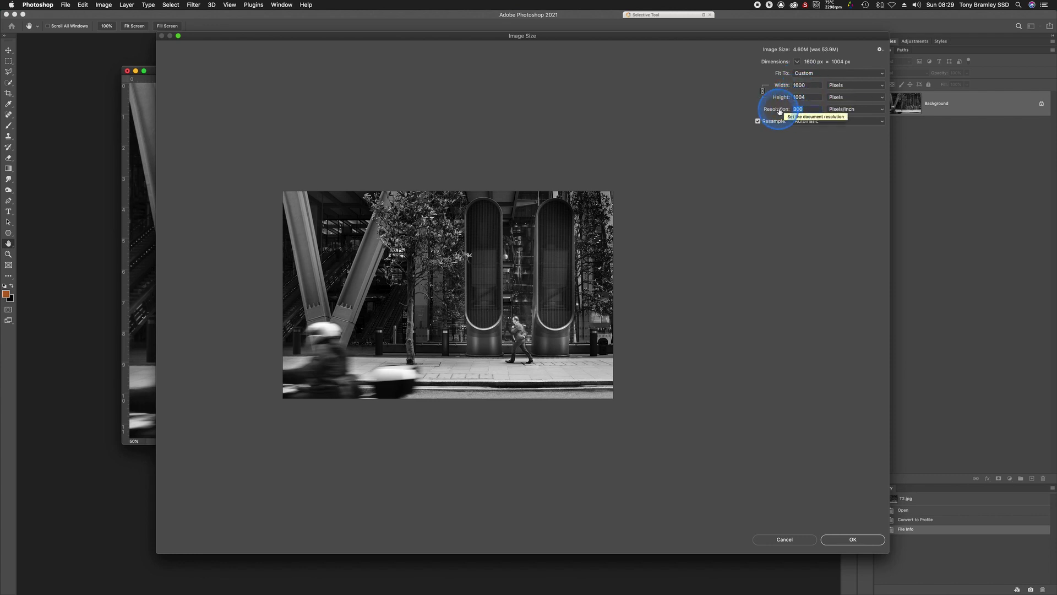
left_click_drag(794, 108, 779, 111)
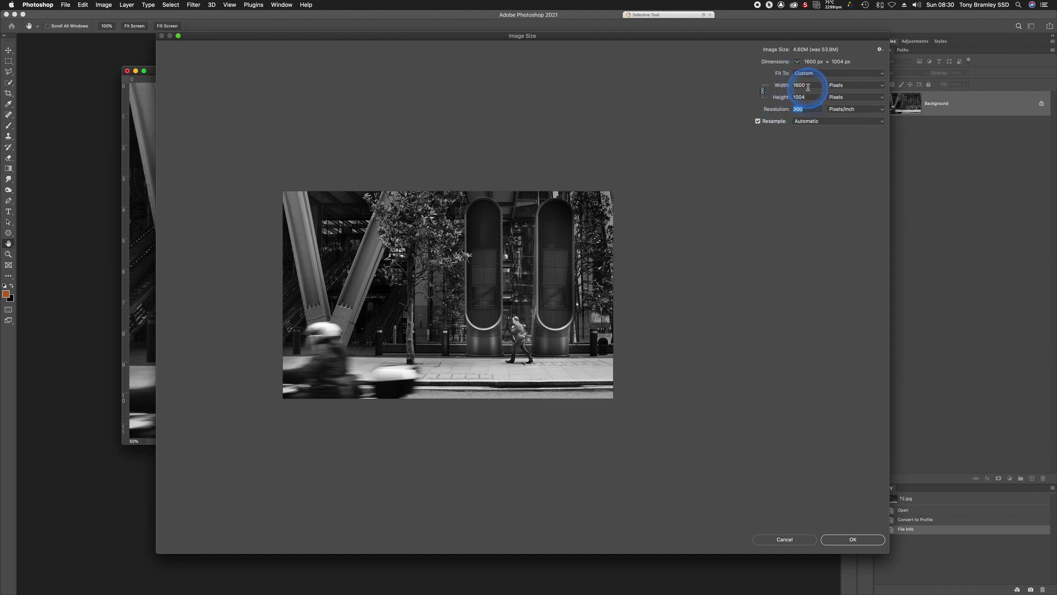
left_click(844, 540)
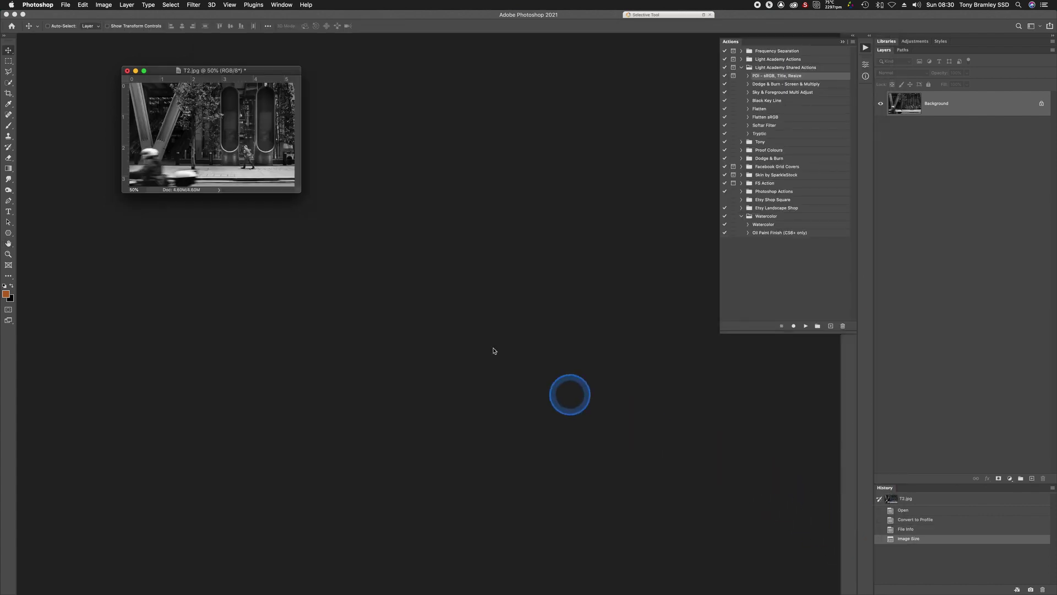
- Center the T2.jpg window in the workspace and view the photo at actual pixel size
left_click_drag(274, 74, 495, 120)
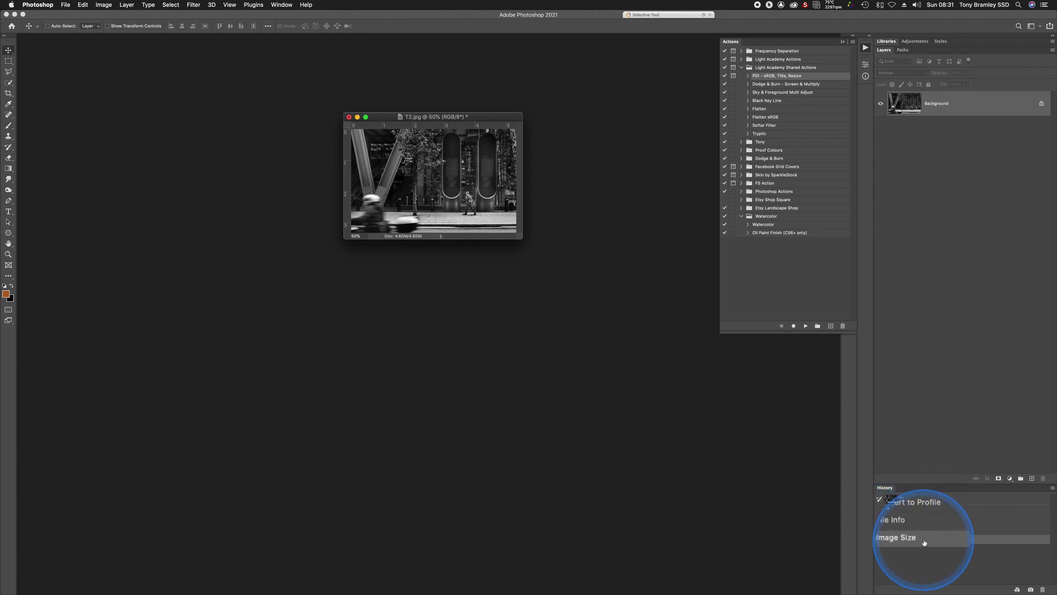
left_click_drag(478, 117, 473, 121)
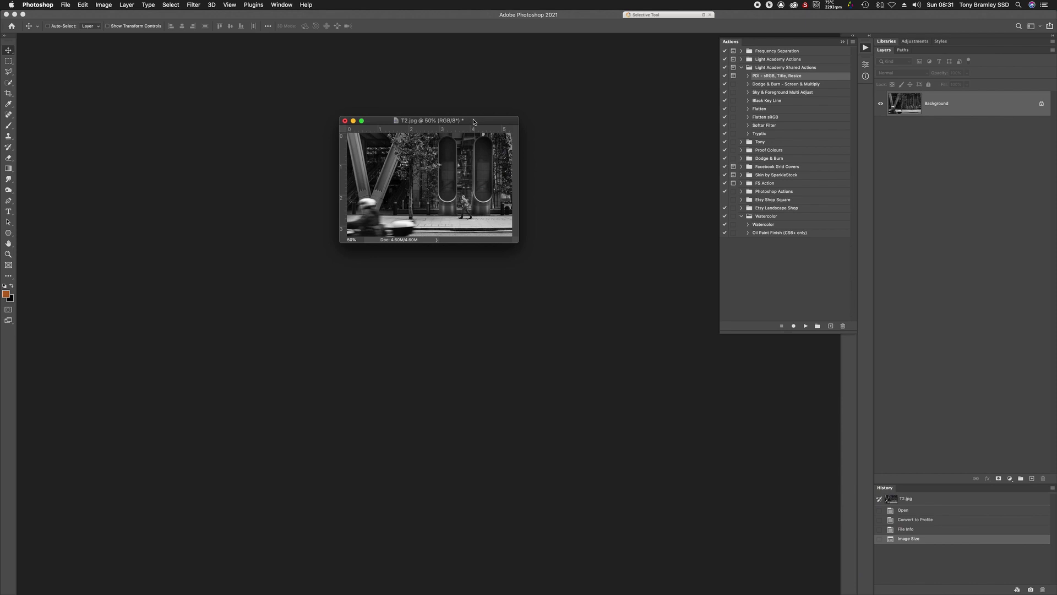
left_click(474, 121)
key("super+equal")
key("super+equal")
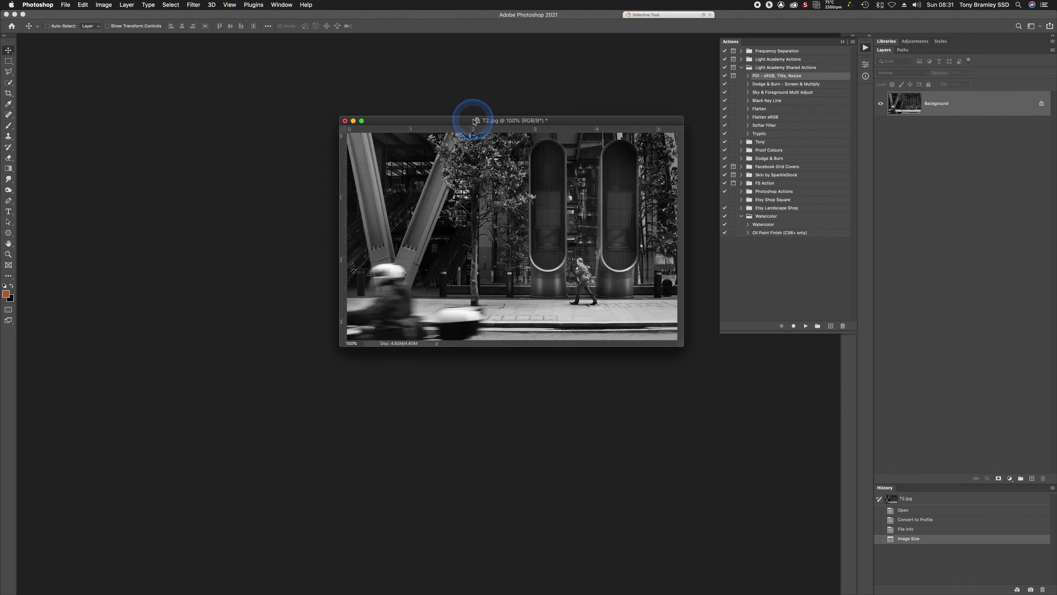